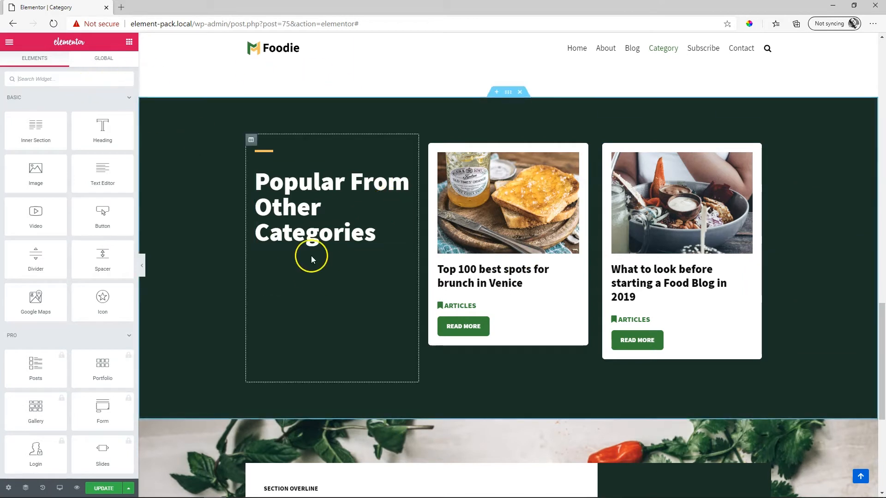
Step: Add an Advanced Counter widget below the "Popular From Other Categories" heading
{"action": "left_click", "coordinate": [67, 82]}
{"action": "type", "text": "counter"}
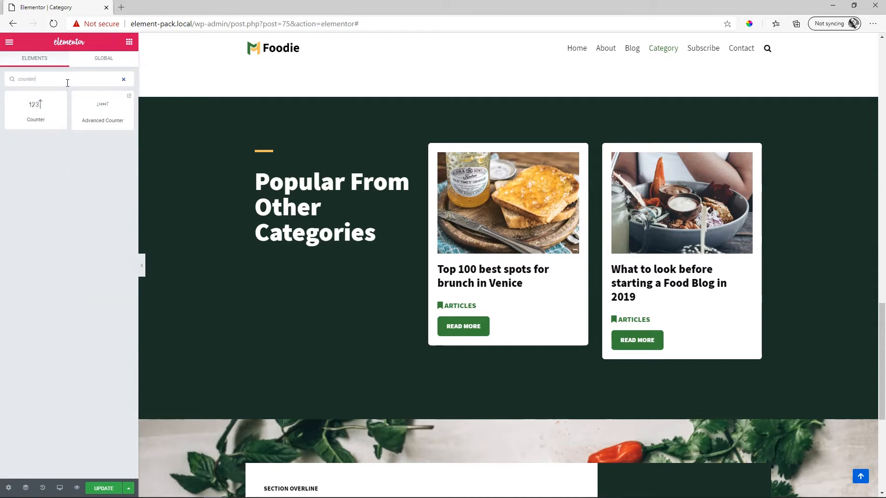
{"action": "left_click", "coordinate": [32, 121]}
{"action": "left_click_drag", "start_coordinate": [127, 102], "coordinate": [302, 240]}
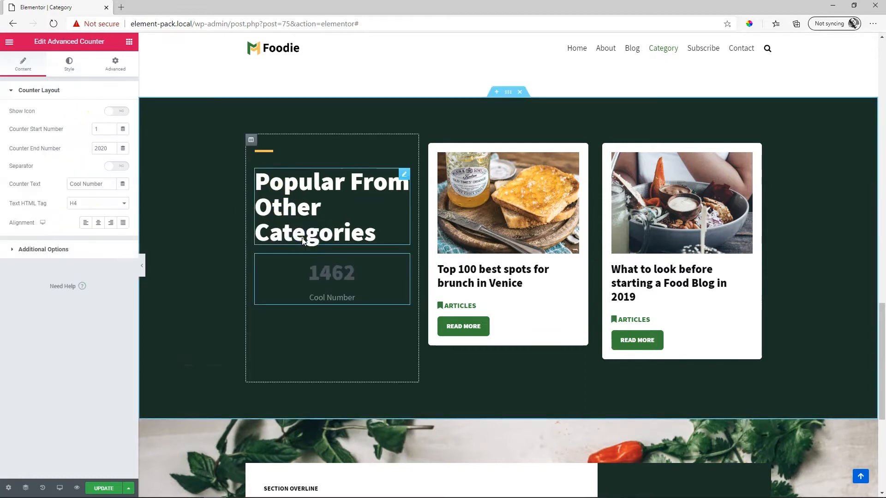
Step: Set the counter text color to white in the counter's style settings
{"action": "left_click", "coordinate": [73, 66]}
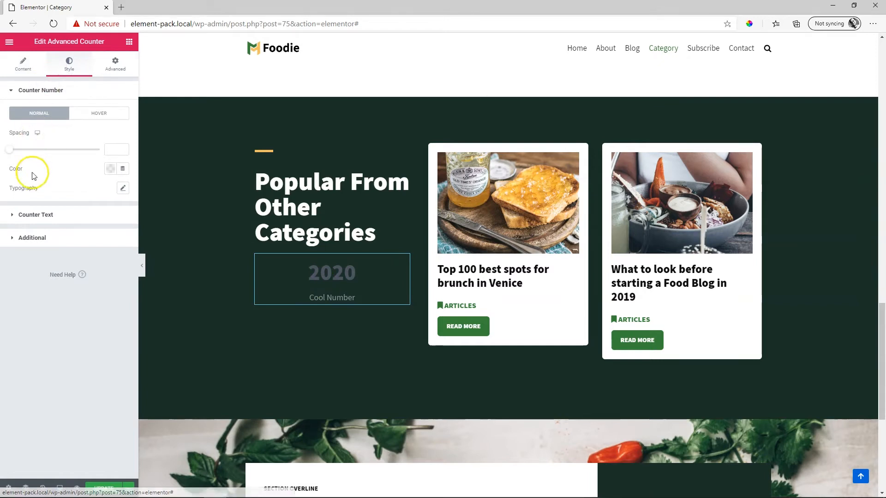
{"action": "left_click", "coordinate": [23, 215]}
{"action": "left_click", "coordinate": [109, 158]}
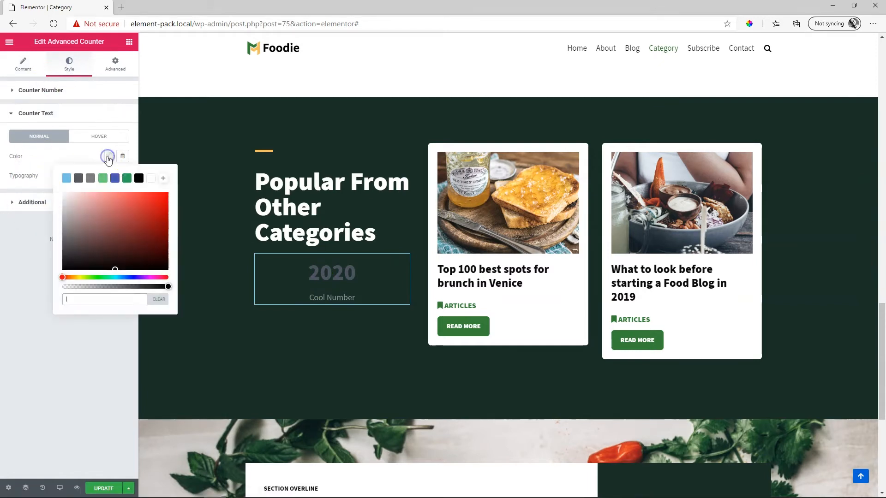
{"action": "left_click", "coordinate": [149, 178]}
{"action": "left_click", "coordinate": [39, 138]}
Step: Set the counter number color to white (#FFFFFF)
{"action": "left_click", "coordinate": [37, 90]}
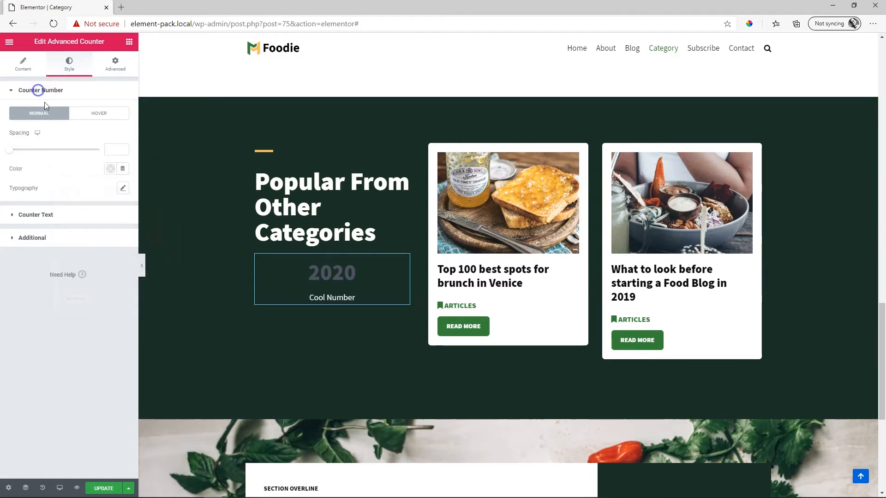
{"action": "left_click", "coordinate": [110, 169]}
{"action": "left_click", "coordinate": [151, 192]}
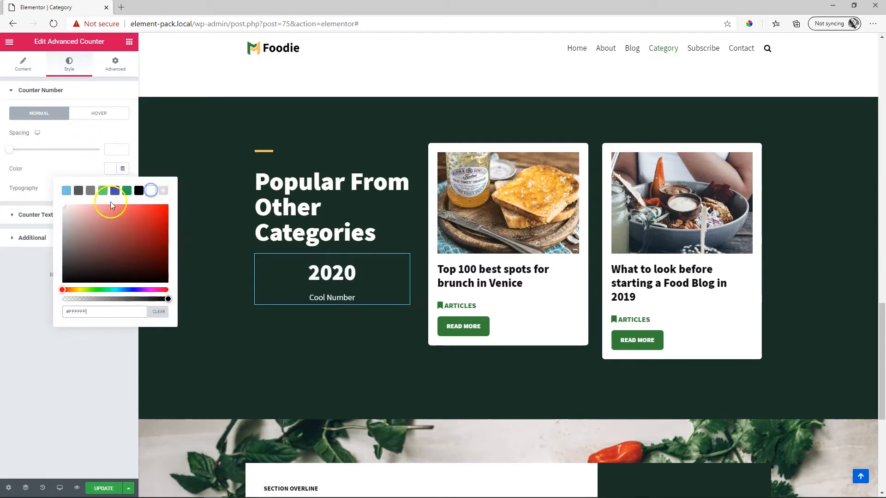
Step: Set the counter start number to 1000 and enable the separator between the number and its text
{"action": "left_click", "coordinate": [25, 69]}
{"action": "left_click", "coordinate": [23, 68]}
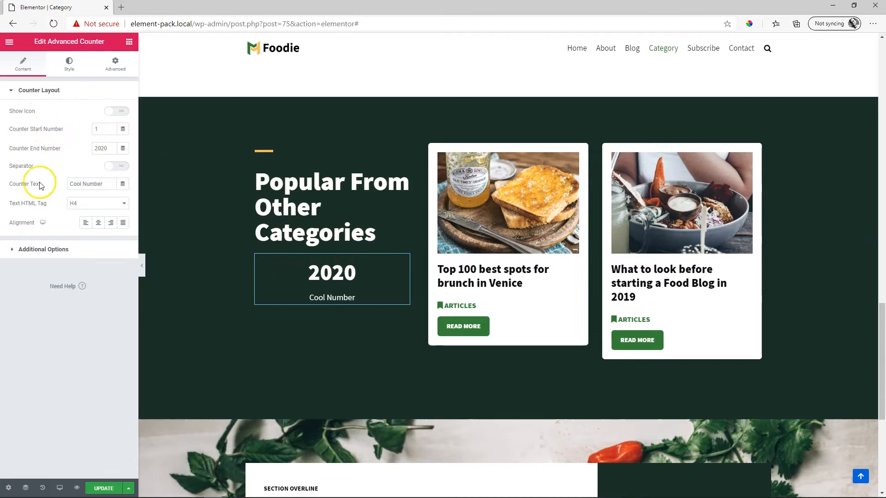
{"action": "double_click", "coordinate": [98, 129]}
{"action": "type", "text": "1000"}
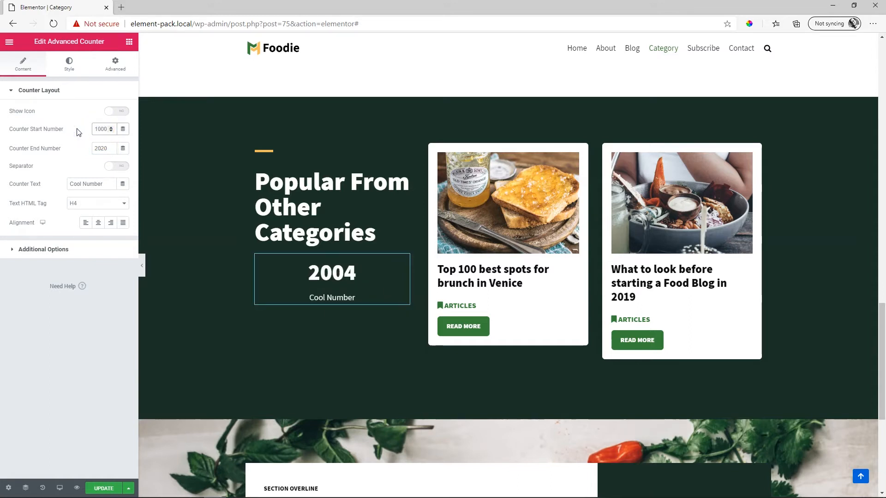
{"action": "left_click", "coordinate": [115, 167]}
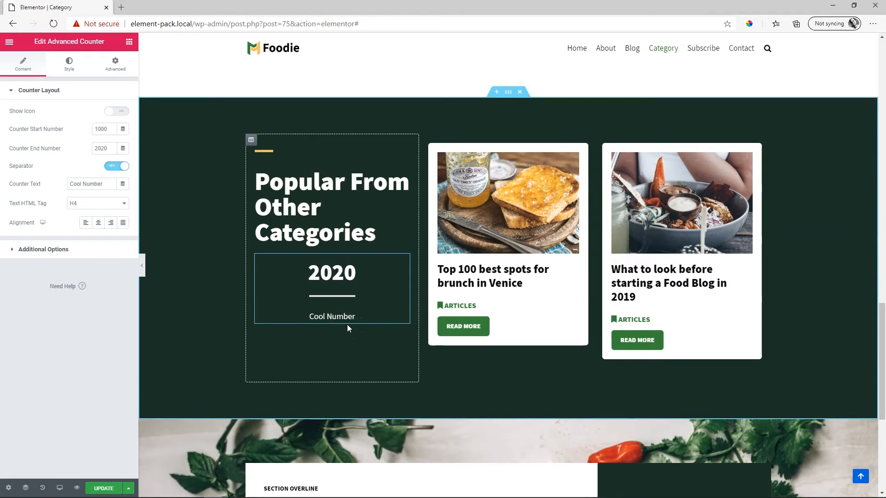
Step: Try the different alignment options on the counter and settle on Center
{"action": "left_click", "coordinate": [85, 225]}
{"action": "left_click", "coordinate": [98, 224]}
{"action": "left_click", "coordinate": [111, 224]}
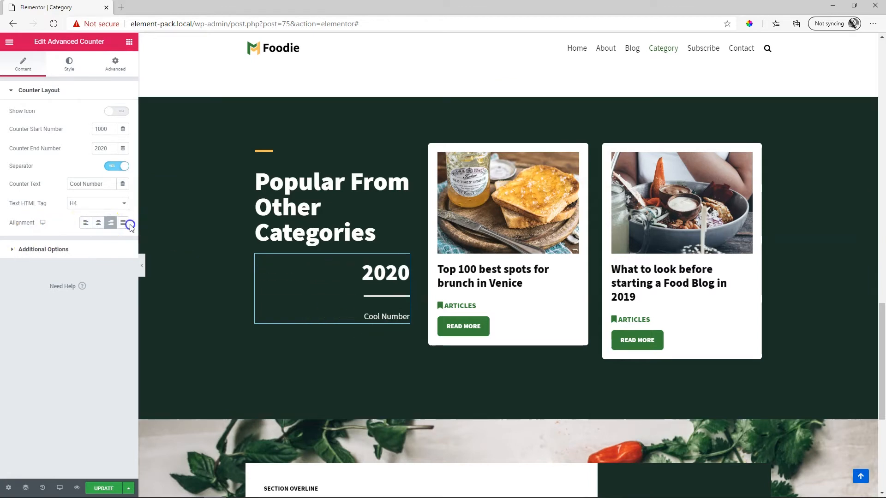
{"action": "left_click", "coordinate": [130, 224]}
{"action": "left_click", "coordinate": [99, 224]}
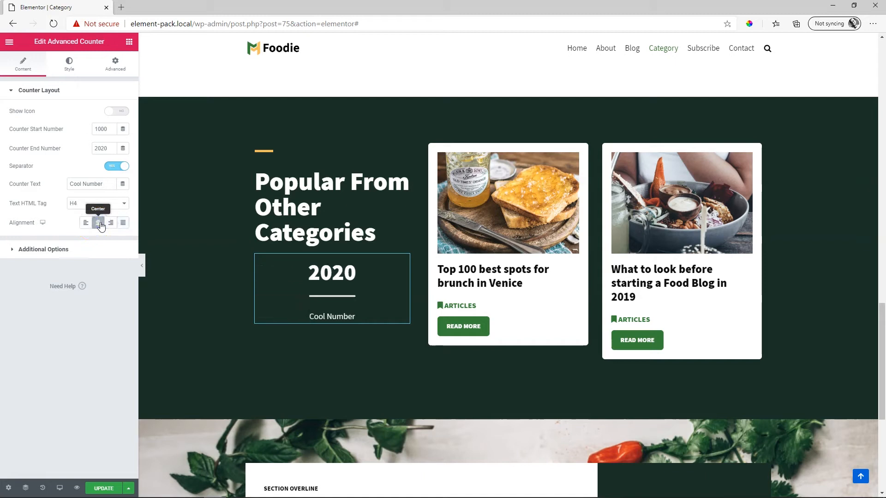
Step: Show the star icon above the counter number and set its icon color to white
{"action": "left_click", "coordinate": [119, 112]}
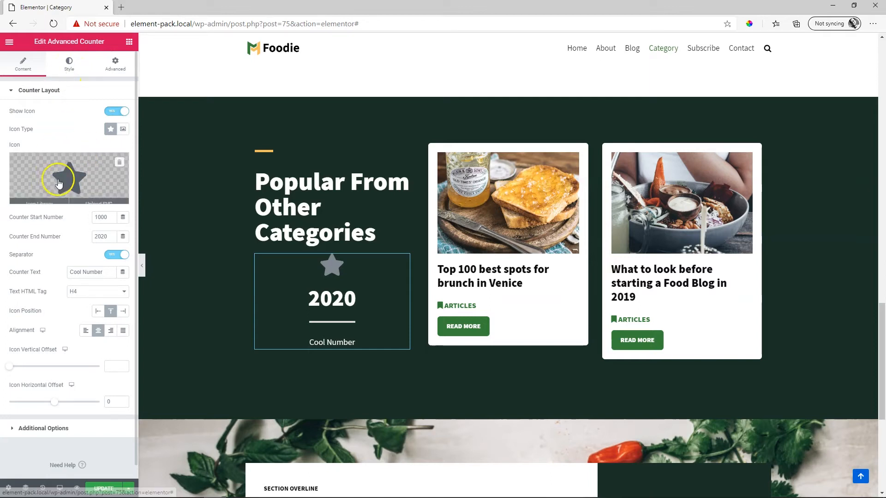
{"action": "left_click", "coordinate": [80, 68]}
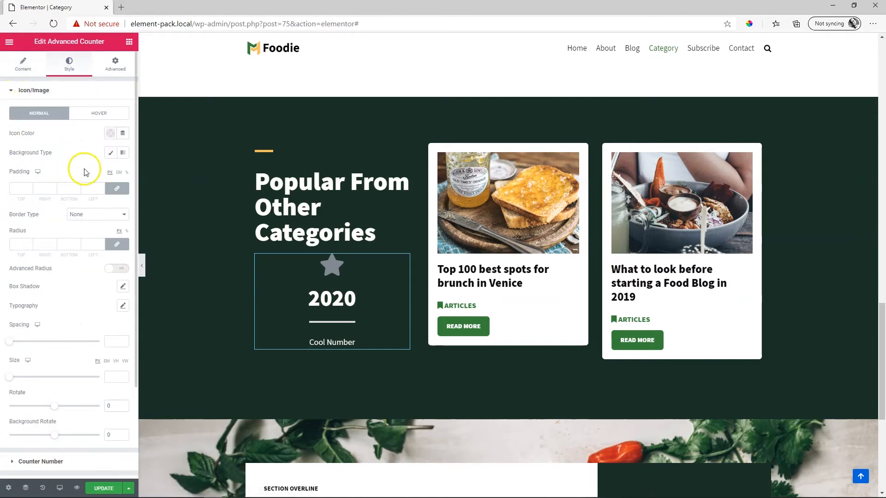
{"action": "left_click", "coordinate": [110, 133]}
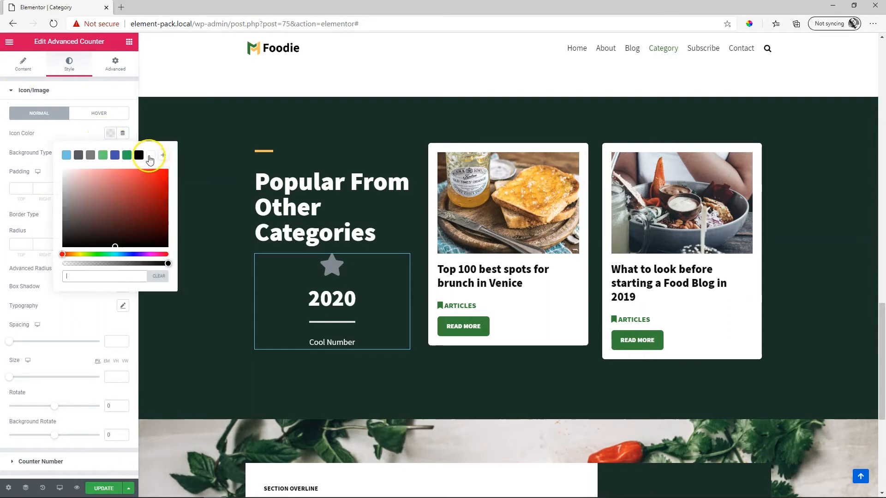
{"action": "left_click", "coordinate": [150, 156]}
{"action": "left_click", "coordinate": [18, 91]}
Step: Examine the Language digit list in the counter's additional options and compare it with the displayed number
{"action": "left_click", "coordinate": [22, 74]}
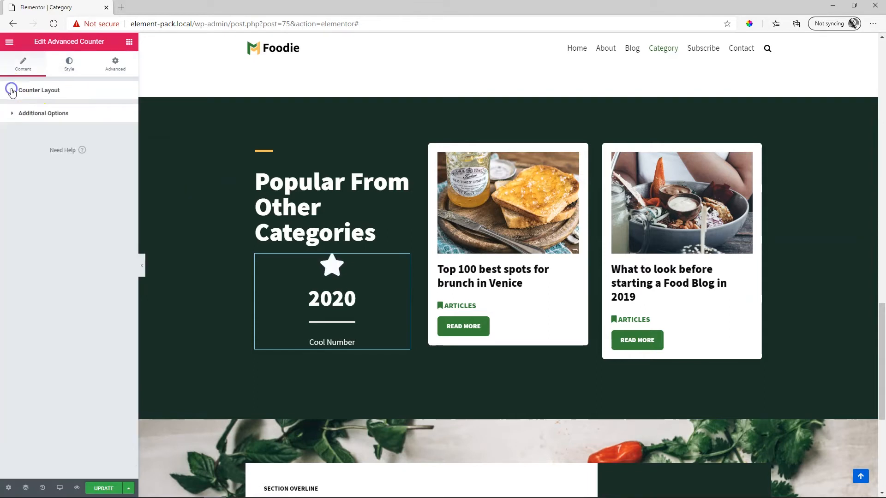
{"action": "left_click", "coordinate": [10, 115]}
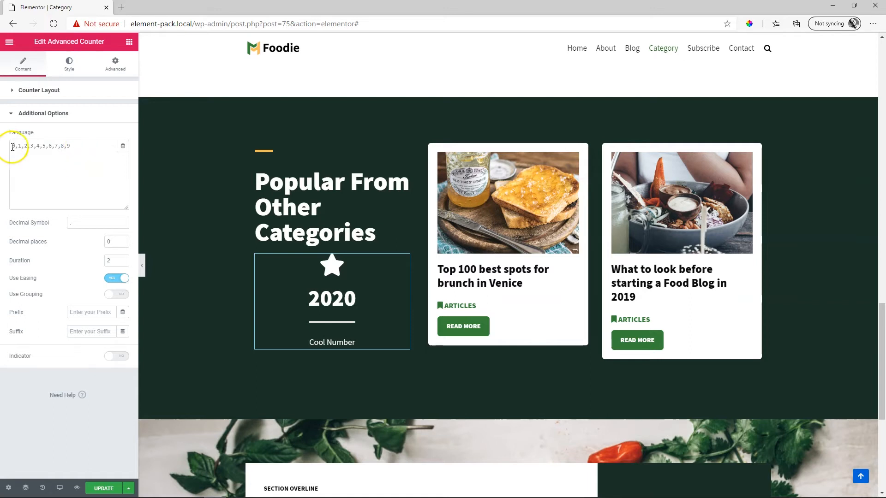
{"action": "left_click_drag", "start_coordinate": [82, 143], "coordinate": [2, 144]}
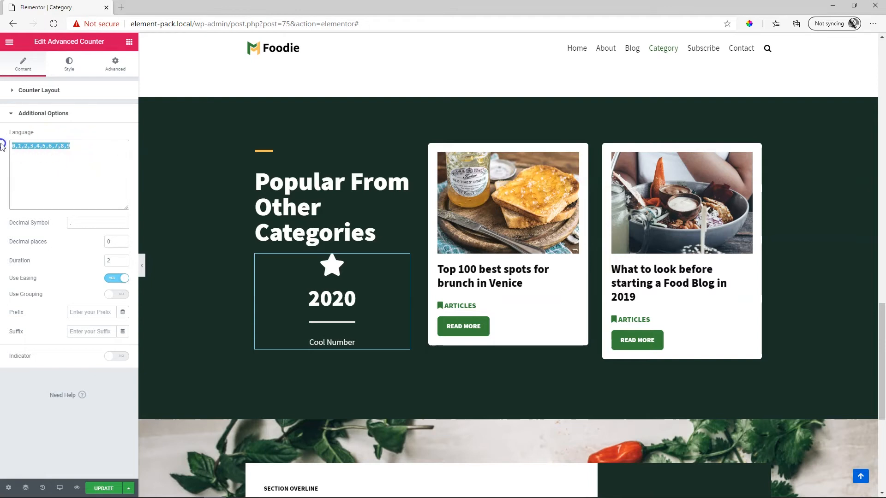
{"action": "left_click", "coordinate": [13, 165]}
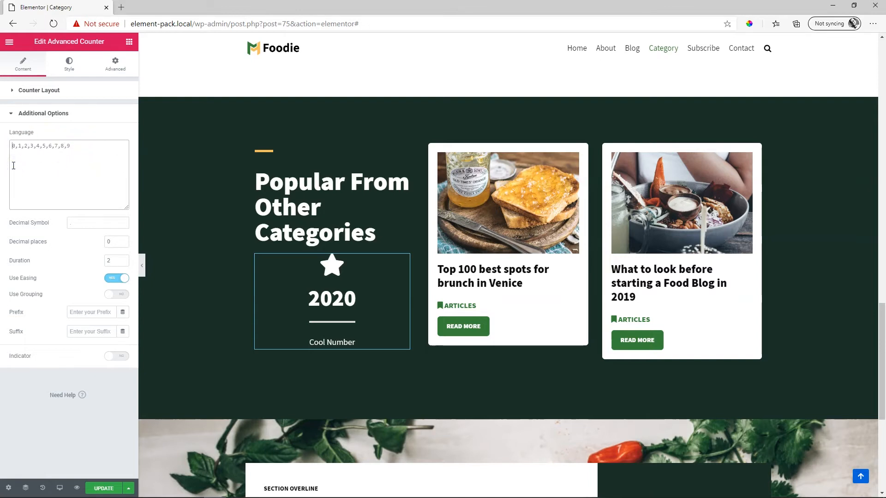
{"action": "left_click", "coordinate": [13, 148]}
{"action": "left_click", "coordinate": [80, 148]}
{"action": "left_click", "coordinate": [322, 302]}
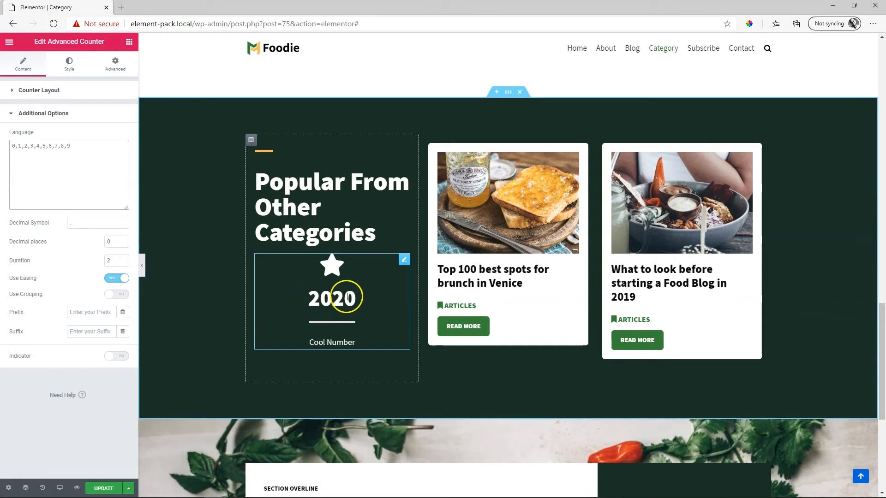
{"action": "left_click", "coordinate": [94, 154]}
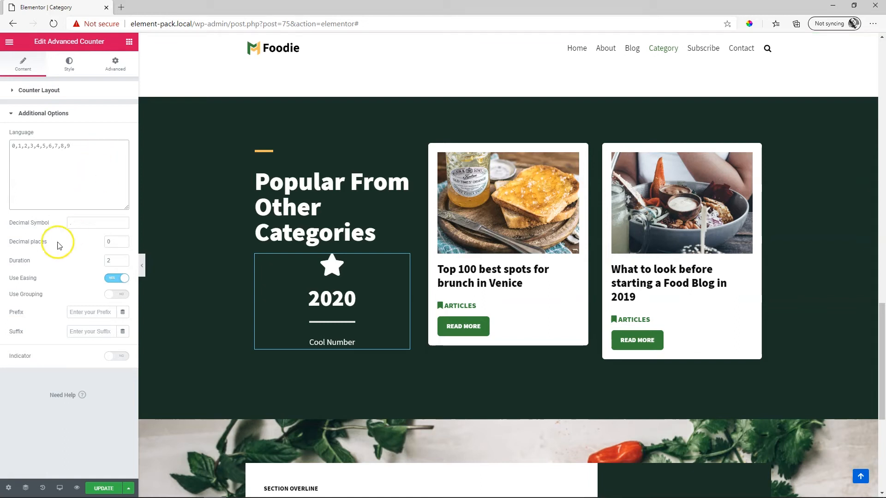
Step: Set the counter to 2 decimal places, trying a double period as decimal symbol before reducing it to a single period
{"action": "left_click", "coordinate": [99, 226]}
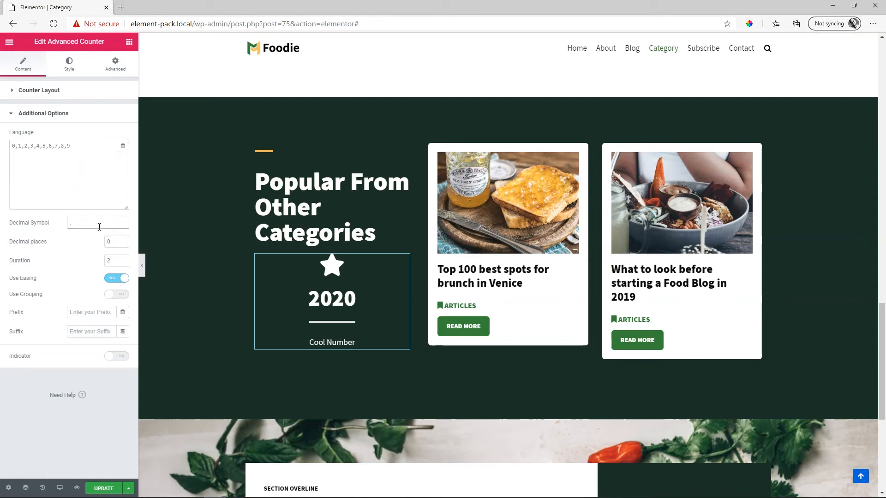
{"action": "type", "text": ".."}
{"action": "left_click", "coordinate": [124, 240]}
{"action": "left_click", "coordinate": [123, 239]}
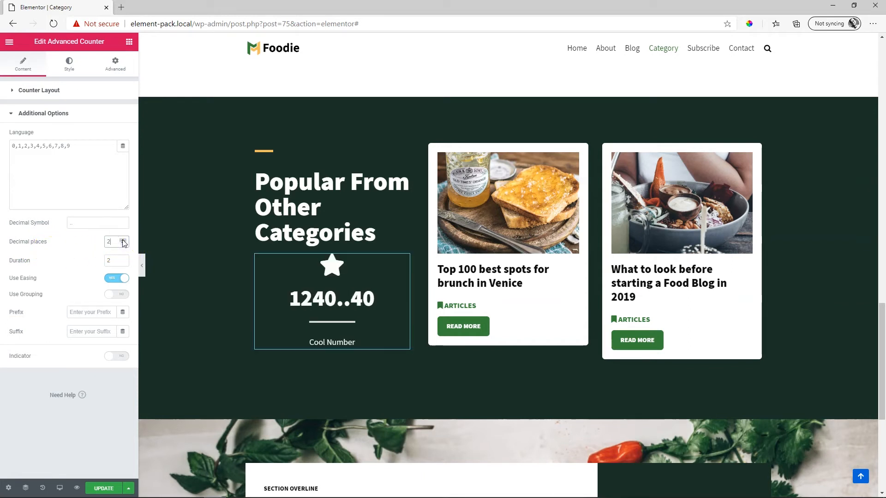
{"action": "left_click", "coordinate": [88, 220]}
{"action": "key", "text": "BackSpace"}
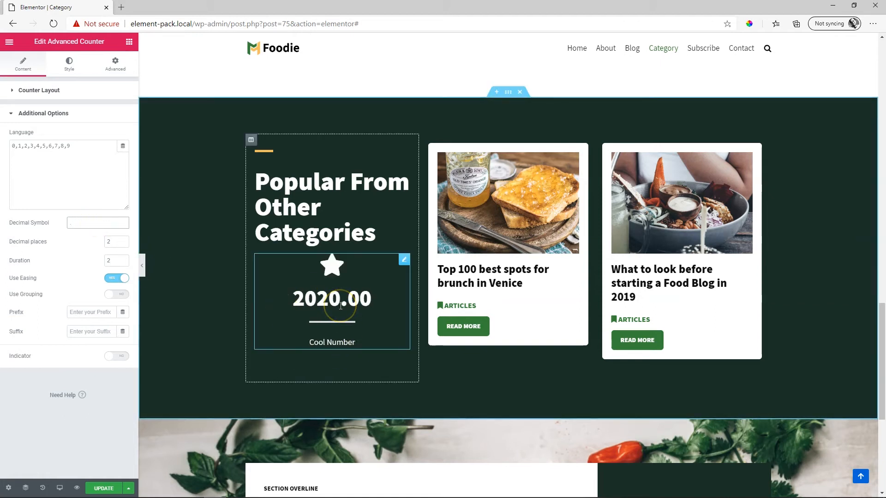
Step: Switch easing off and back on for the counter animation, and enable digit grouping
{"action": "left_click", "coordinate": [118, 282]}
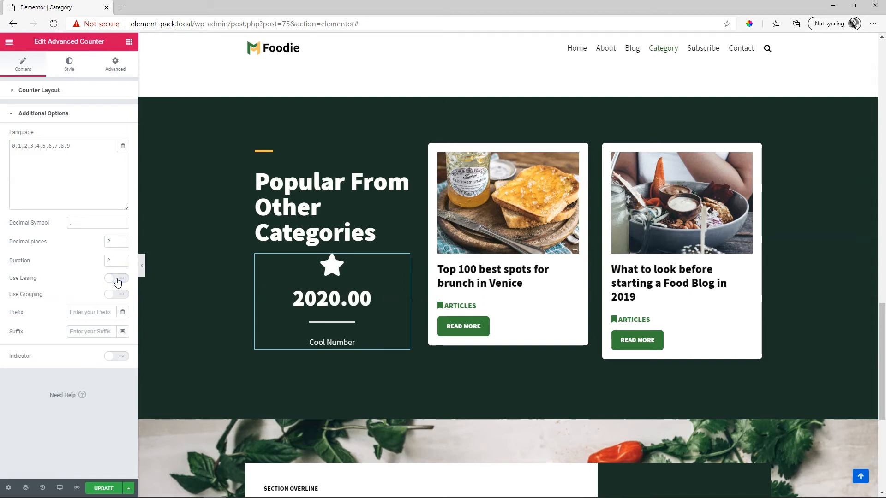
{"action": "left_click", "coordinate": [119, 282]}
{"action": "left_click", "coordinate": [116, 295]}
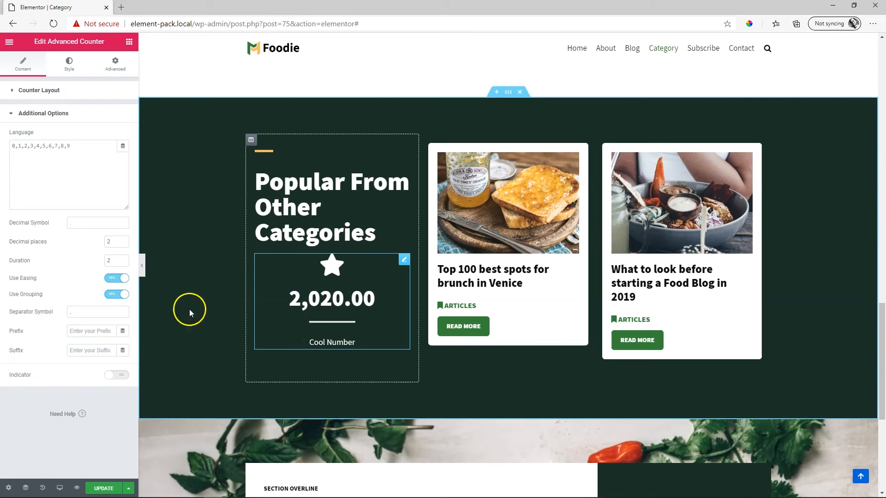
Step: Try a semicolon as the grouping separator symbol and restore the comma
{"action": "left_click", "coordinate": [83, 316]}
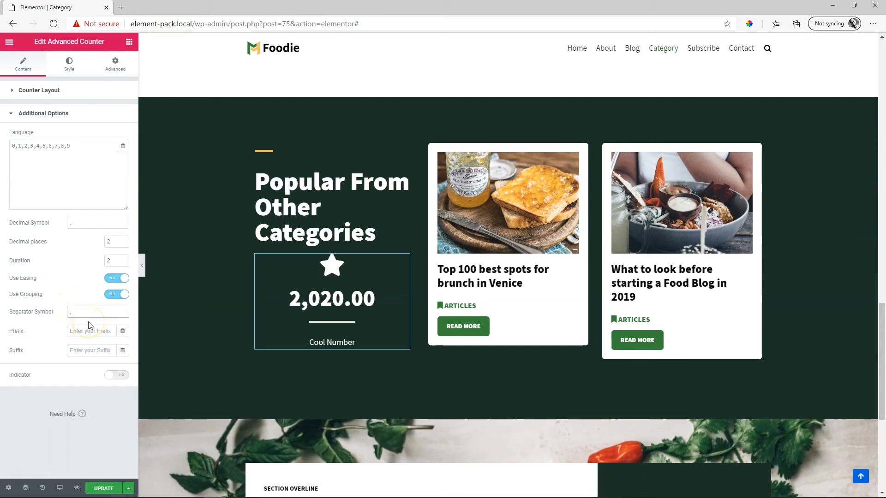
{"action": "key", "text": "BackSpace"}
{"action": "type", "text": ";"}
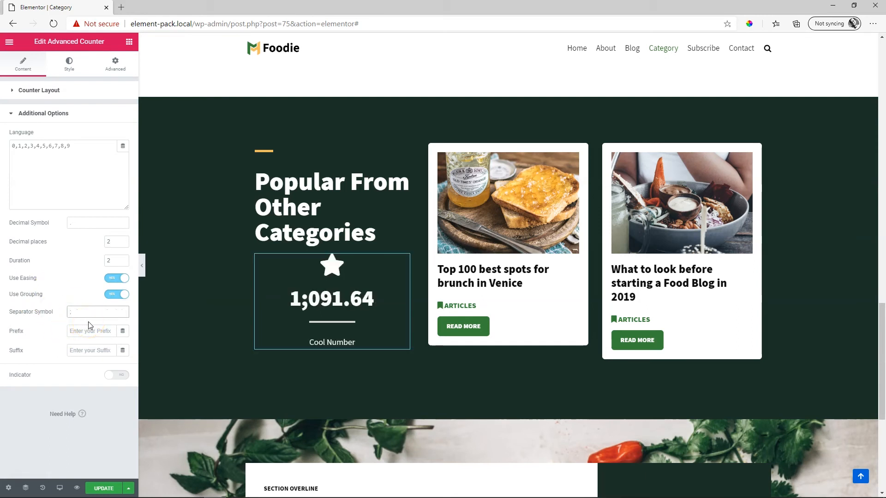
{"action": "left_click_drag", "start_coordinate": [72, 312], "coordinate": [53, 312]}
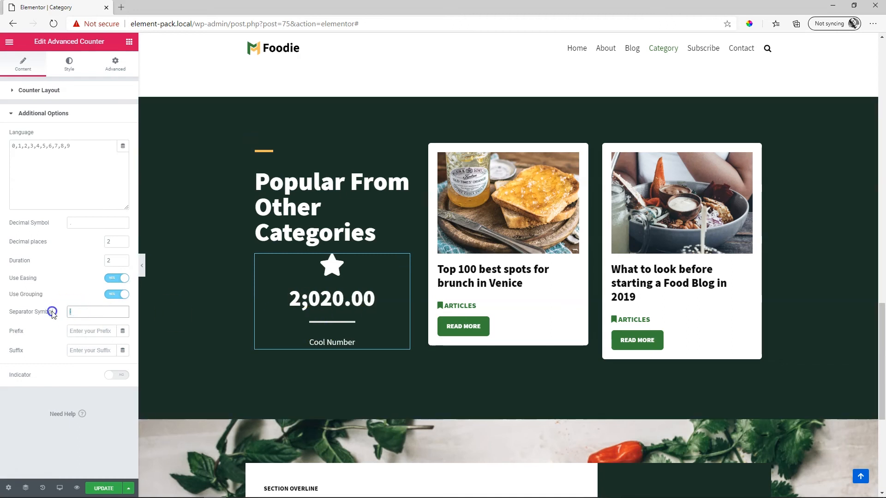
{"action": "key", "text": "BackSpace"}
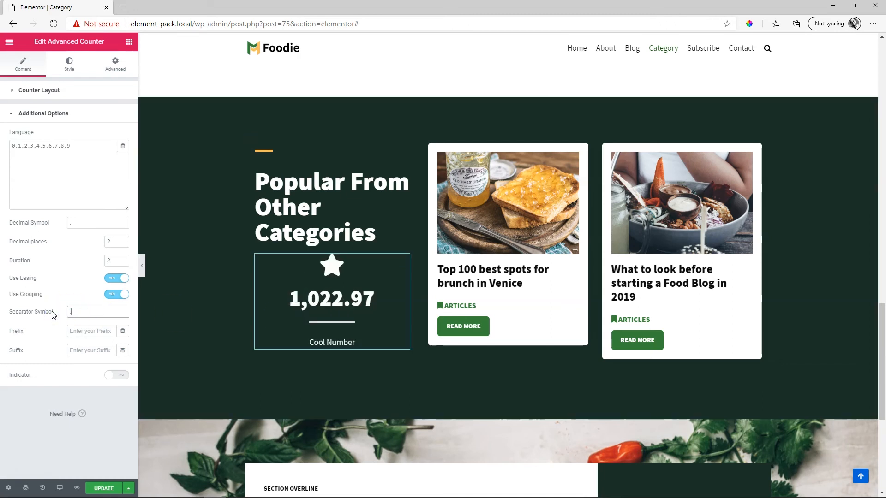
{"action": "left_click", "coordinate": [67, 313]}
Step: Add the prefix "Numbers" and the suffix "USD" to the counter number
{"action": "left_click", "coordinate": [88, 332]}
{"action": "type", "text": "Numbers"}
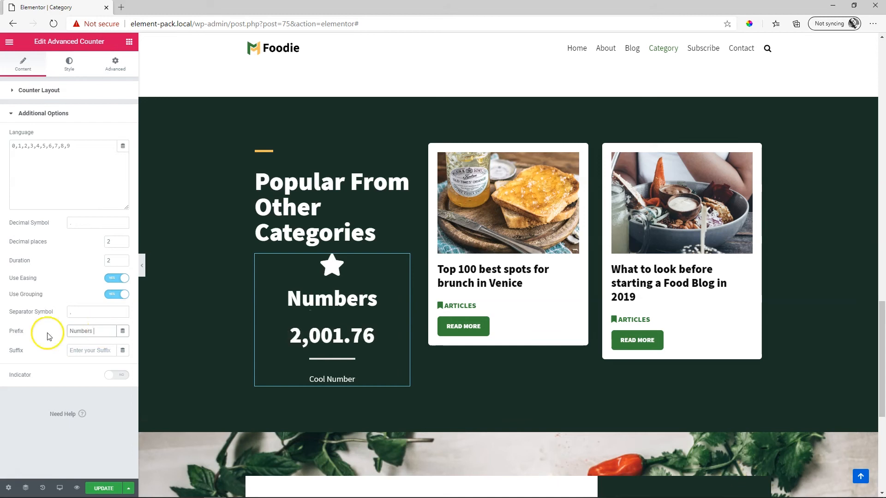
{"action": "left_click", "coordinate": [92, 350]}
{"action": "type", "text": "USD"}
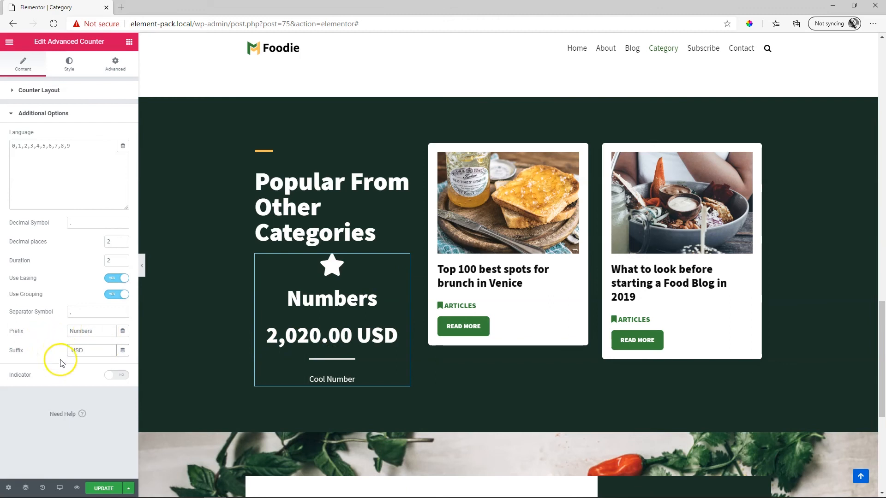
Step: Enable the counter's indicator arrow and set its fill color to white (#FFFFFF)
{"action": "left_click", "coordinate": [123, 376]}
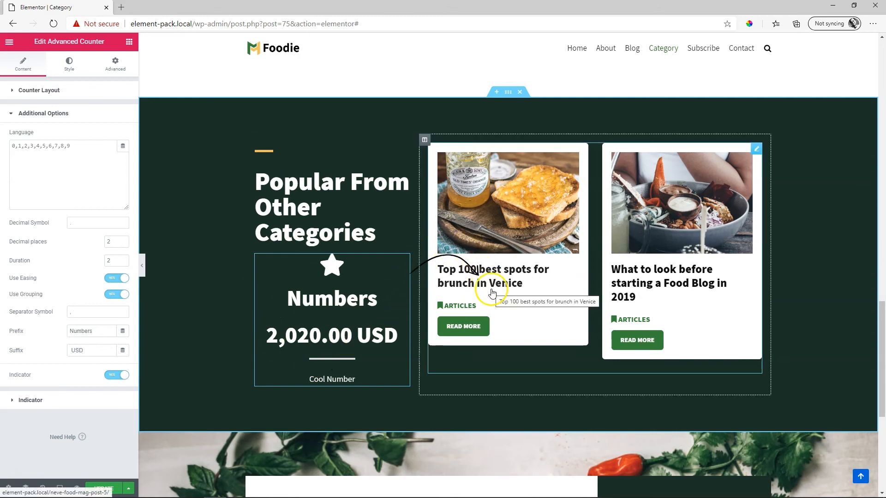
{"action": "left_click", "coordinate": [67, 70]}
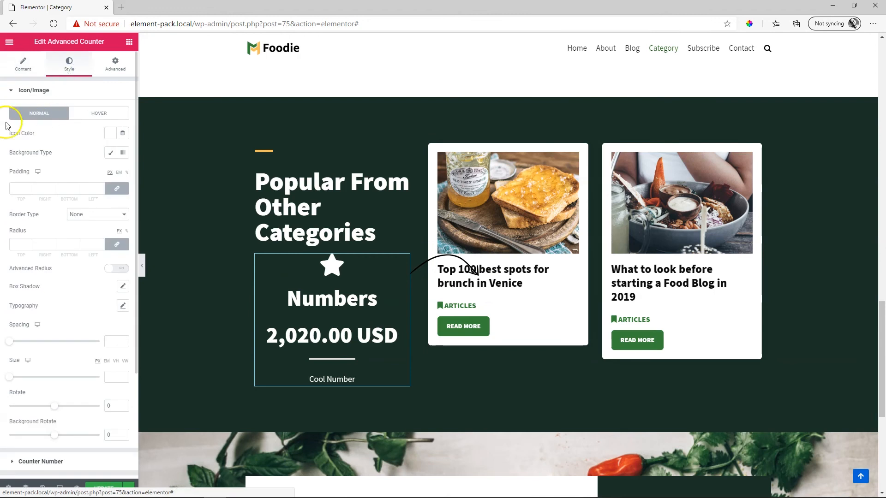
{"action": "left_click", "coordinate": [25, 90]}
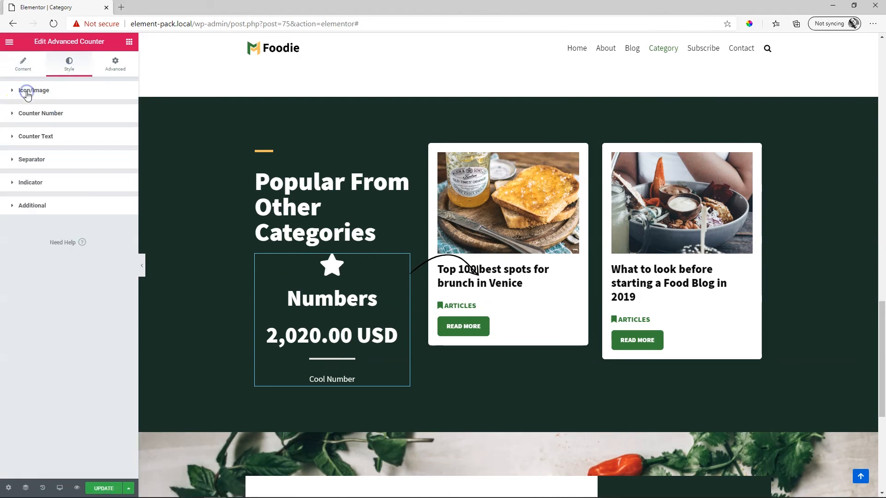
{"action": "left_click", "coordinate": [33, 181]}
{"action": "left_click", "coordinate": [112, 224]}
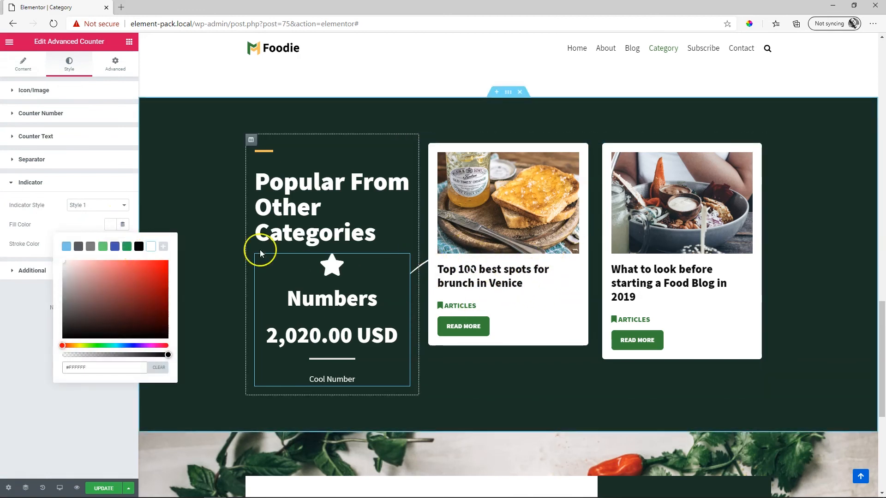
Step: Change the indicator arrow's fill color to a pinkish red, starting from the green preset and shifting its hue
{"action": "left_click", "coordinate": [103, 247]}
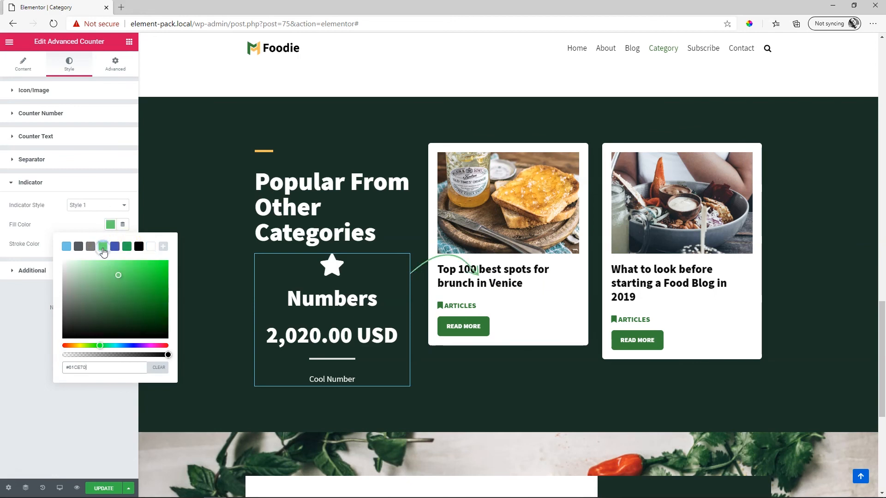
{"action": "left_click_drag", "start_coordinate": [100, 346], "coordinate": [155, 346]}
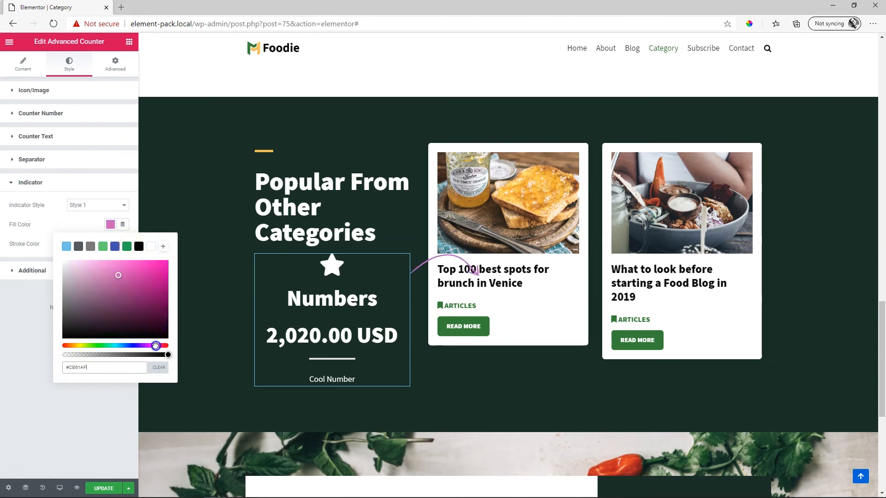
{"action": "left_click", "coordinate": [103, 425]}
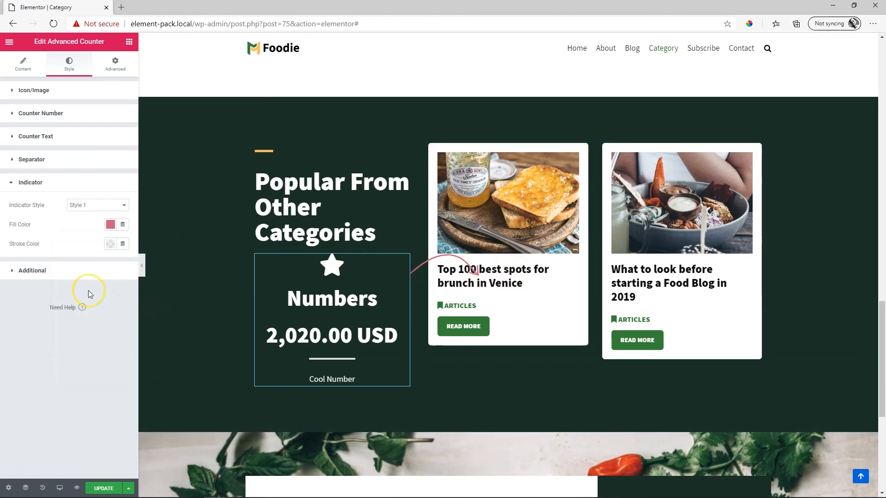
Step: Set the Advanced Counter widget's padding to 25 px on all four sides and return to its style settings
{"action": "left_click", "coordinate": [115, 64]}
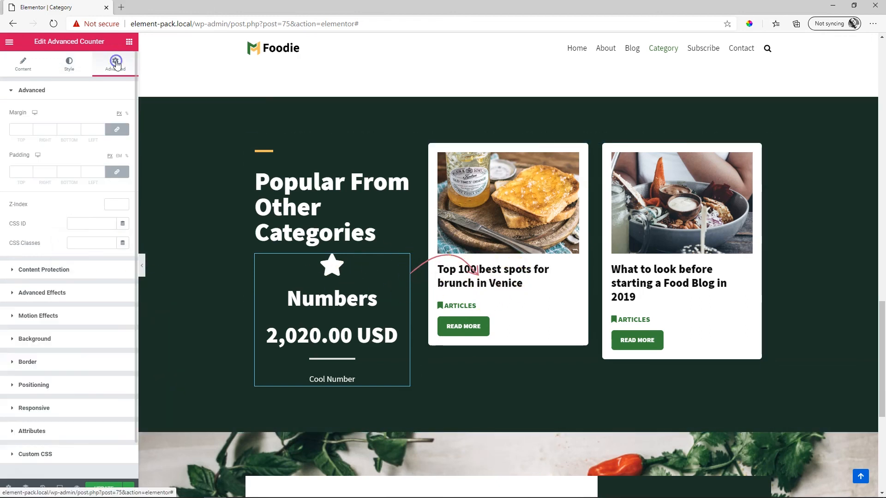
{"action": "left_click", "coordinate": [17, 173]}
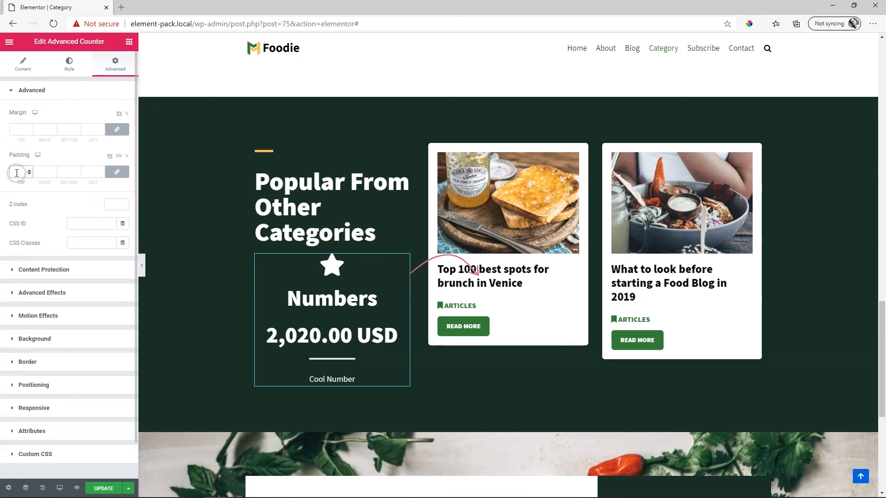
{"action": "type", "text": "25"}
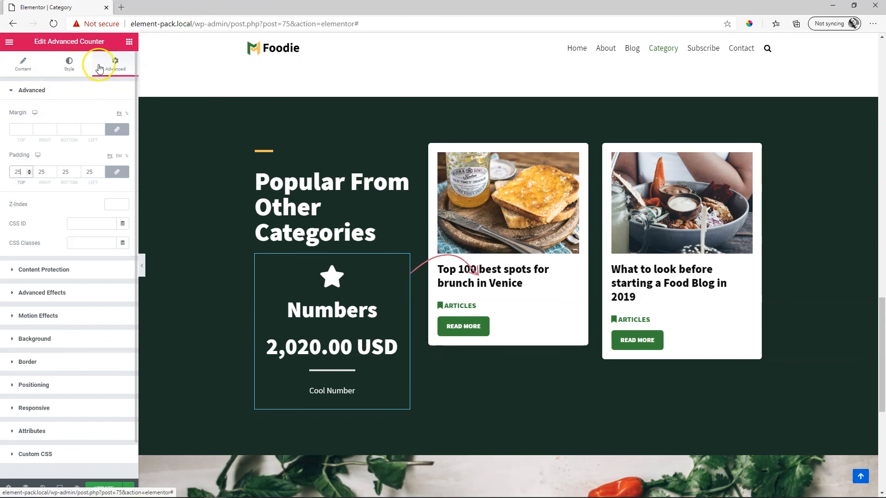
{"action": "left_click", "coordinate": [66, 66]}
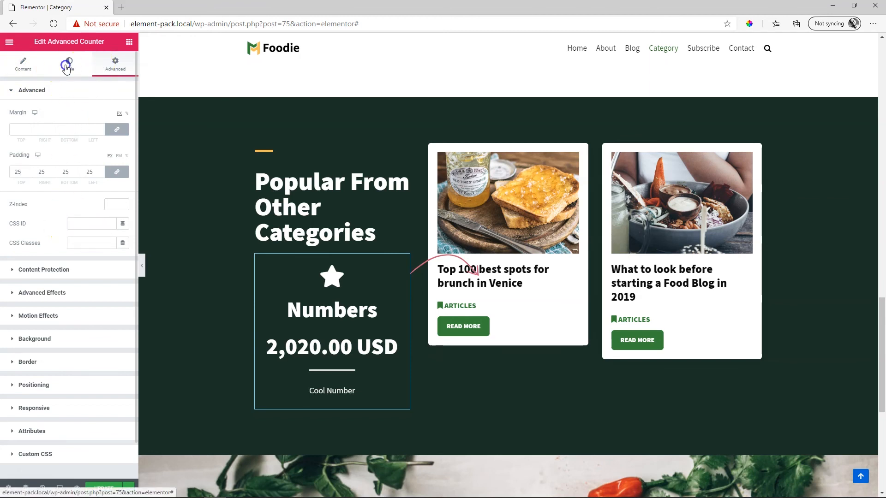